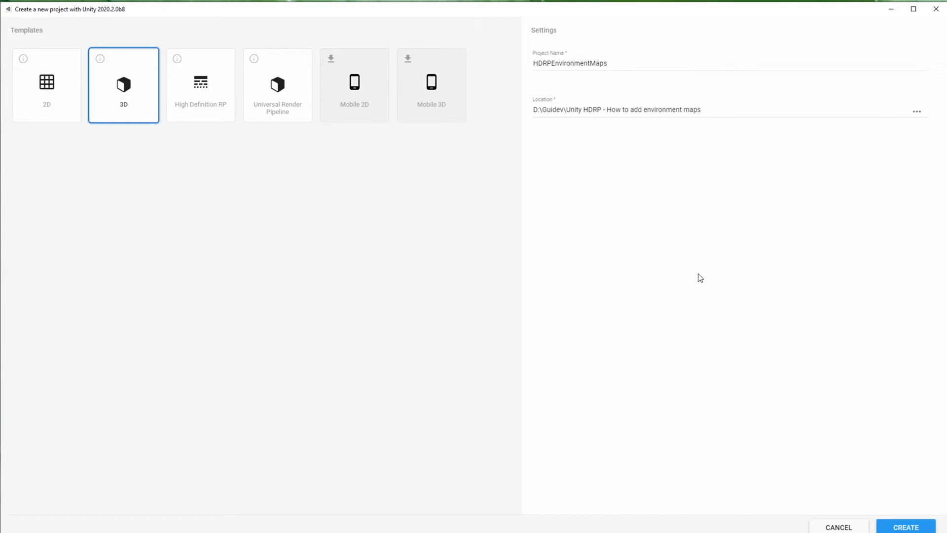
Create the new 3D project HDRPEnvironmentMaps from Unity Hub.
{"action": "left_click", "coordinate": [918, 529]}
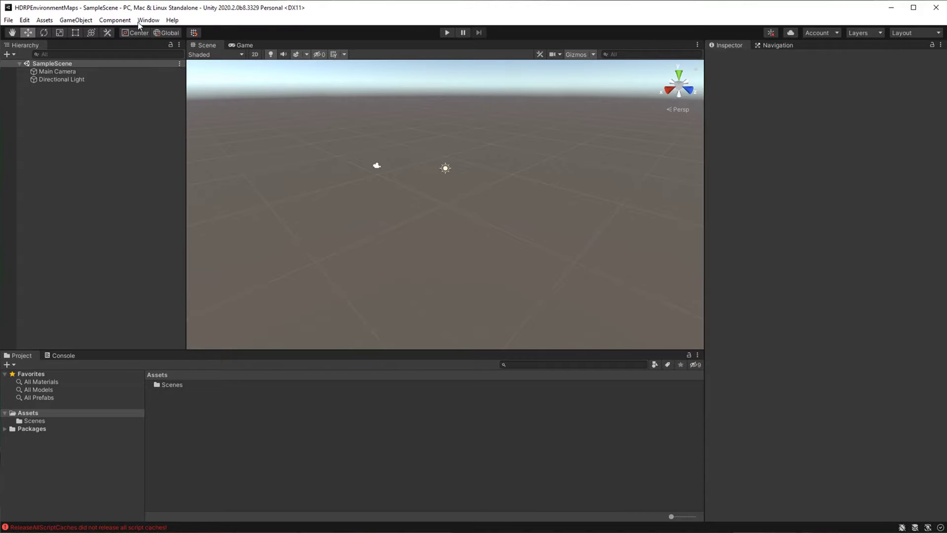
Open the Package Manager from the Window menu and list packages from the Unity Registry.
{"action": "left_click", "coordinate": [157, 22]}
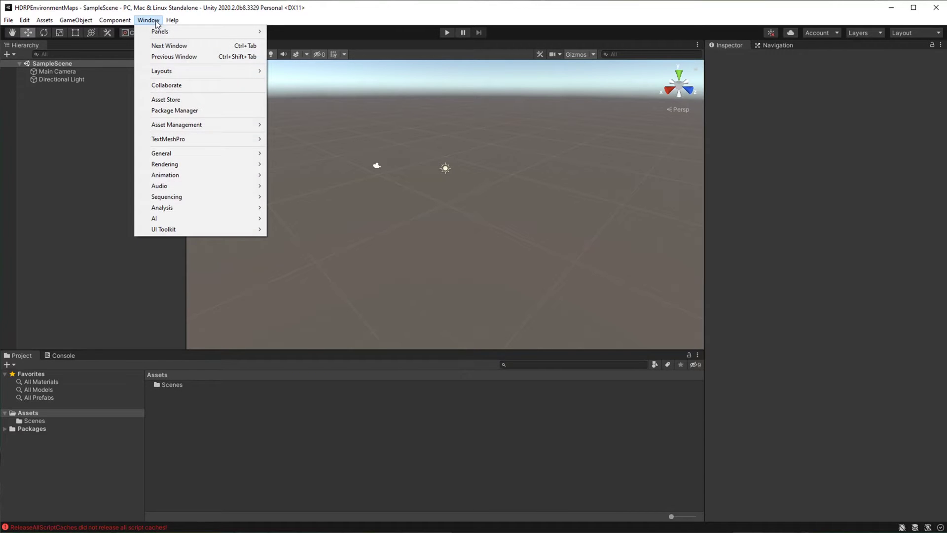
{"action": "left_click", "coordinate": [193, 110]}
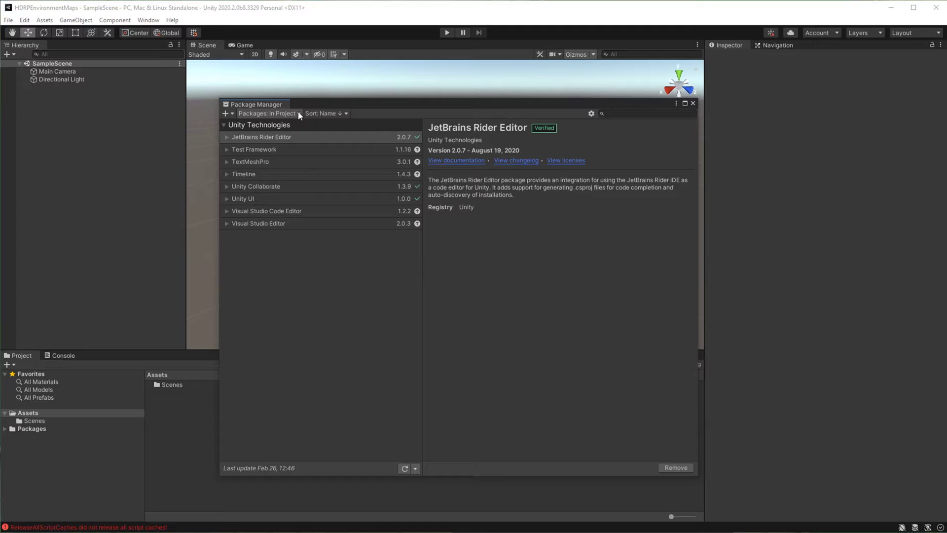
{"action": "left_click", "coordinate": [298, 112]}
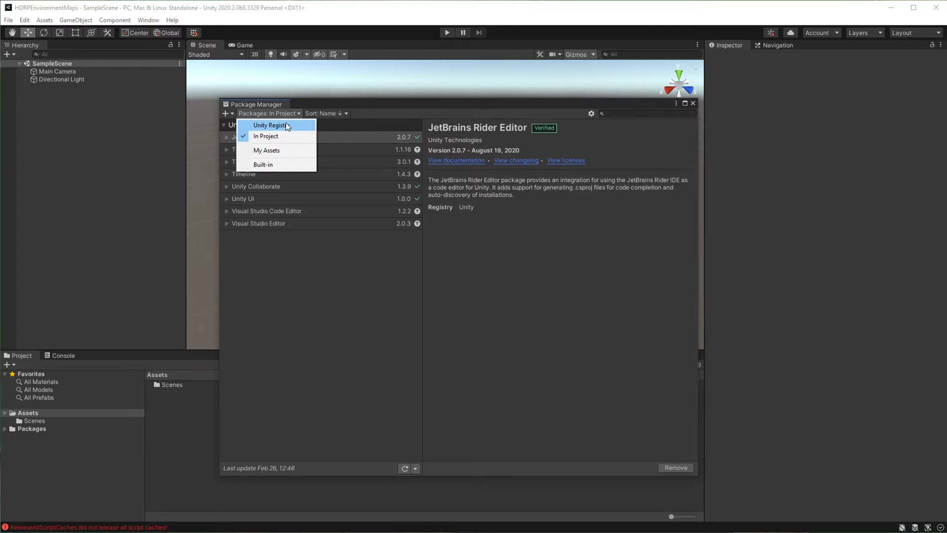
{"action": "left_click", "coordinate": [287, 125]}
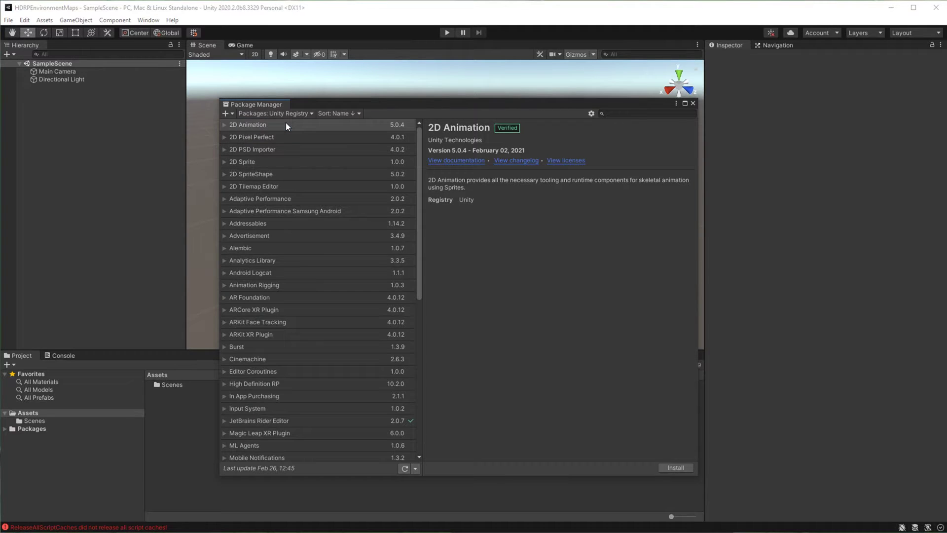
Install High Definition RP, then Fix All in the HDRP wizard, creating a new pipeline asset.
{"action": "left_click", "coordinate": [265, 382]}
{"action": "left_click", "coordinate": [676, 467]}
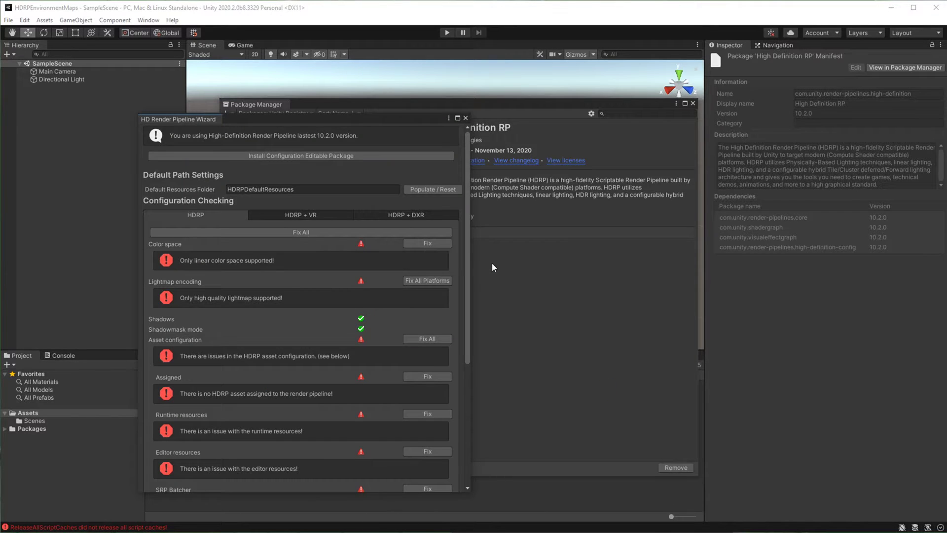
{"action": "left_click_drag", "start_coordinate": [367, 119], "coordinate": [473, 135]}
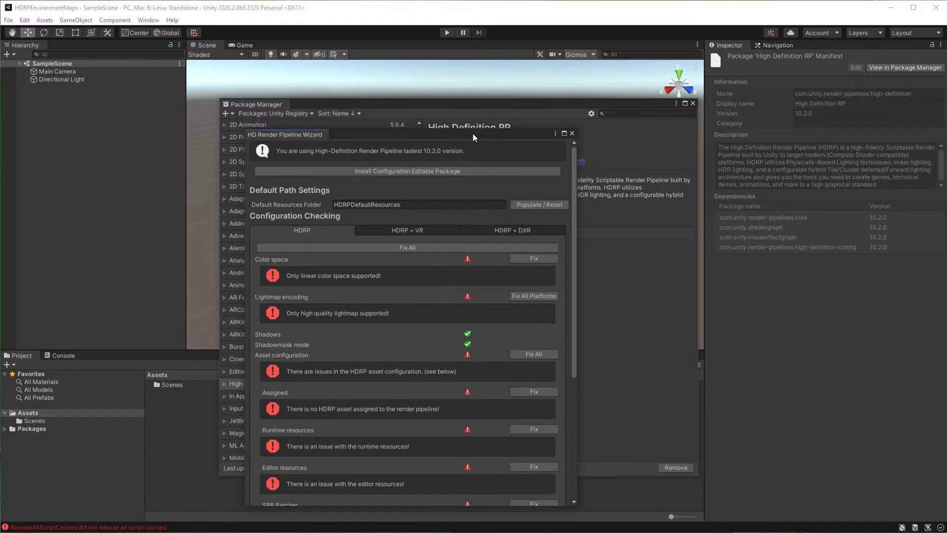
{"action": "left_click", "coordinate": [413, 247]}
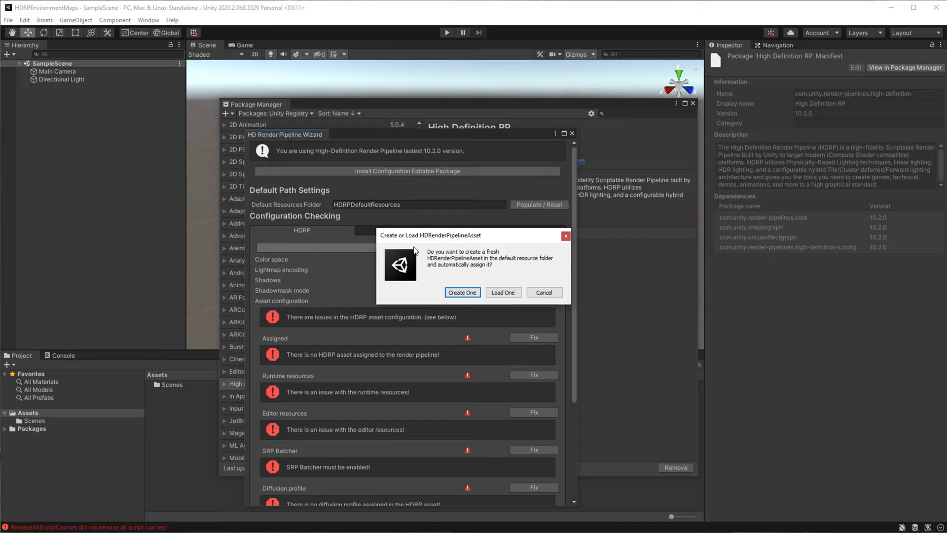
{"action": "left_click", "coordinate": [458, 293]}
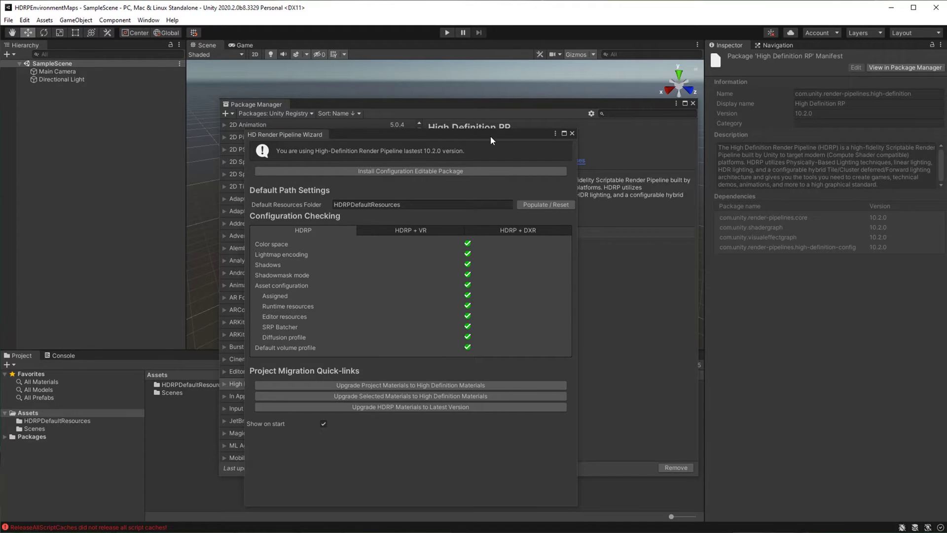
{"action": "left_click_drag", "start_coordinate": [490, 136], "coordinate": [540, 151]}
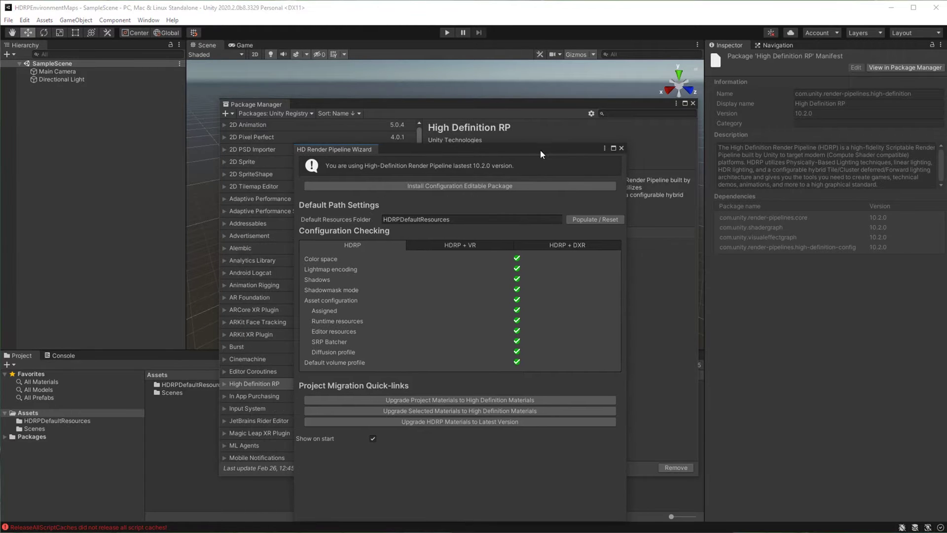
Close the HDRP wizard and Package Manager, and delete the Directional Light.
{"action": "left_click", "coordinate": [622, 148]}
{"action": "left_click", "coordinate": [693, 103]}
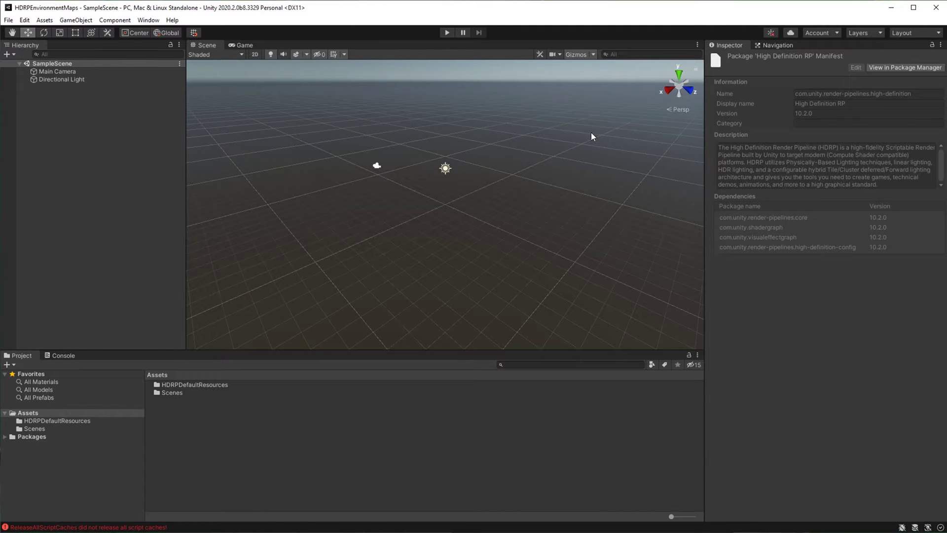
{"action": "left_click", "coordinate": [91, 80]}
{"action": "key", "text": "Delete"}
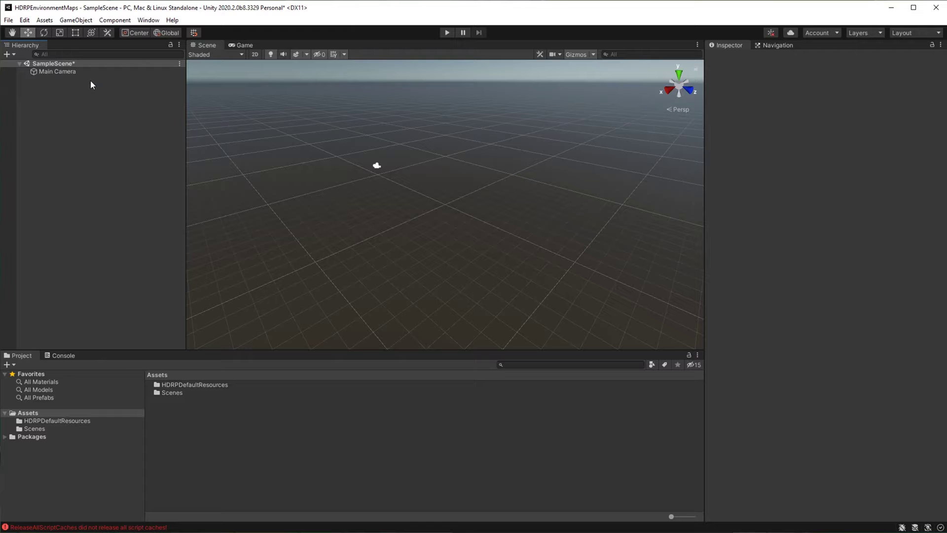
Add a 3D Sphere at the scene origin, keeping the name Sphere.
{"action": "right_click", "coordinate": [84, 97]}
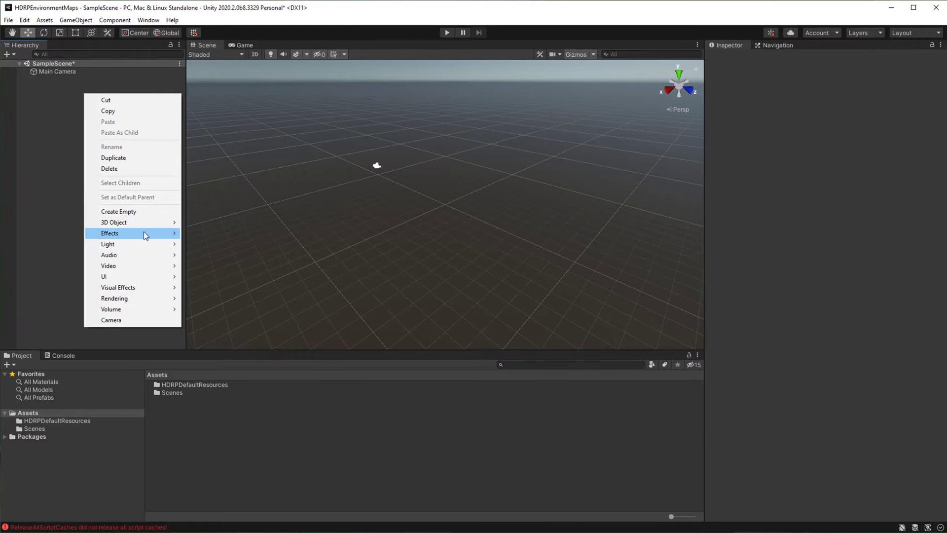
{"action": "mouse_move", "coordinate": [155, 228]}
{"action": "left_click", "coordinate": [226, 233]}
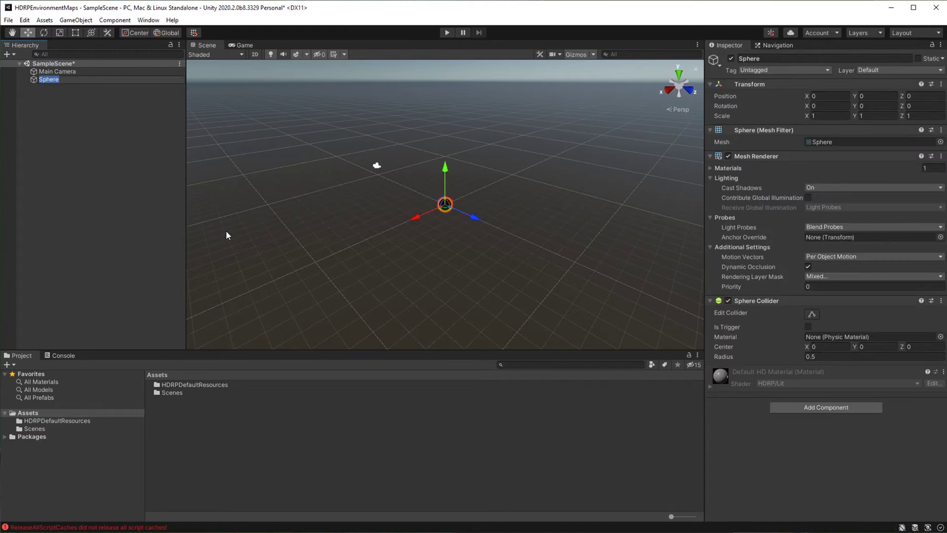
{"action": "left_click", "coordinate": [37, 80]}
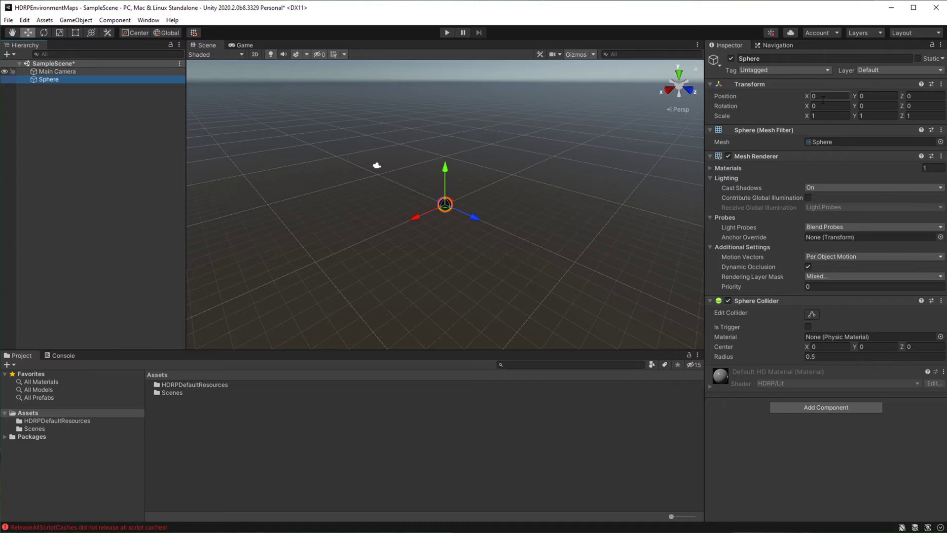
{"action": "left_click", "coordinate": [569, 210]}
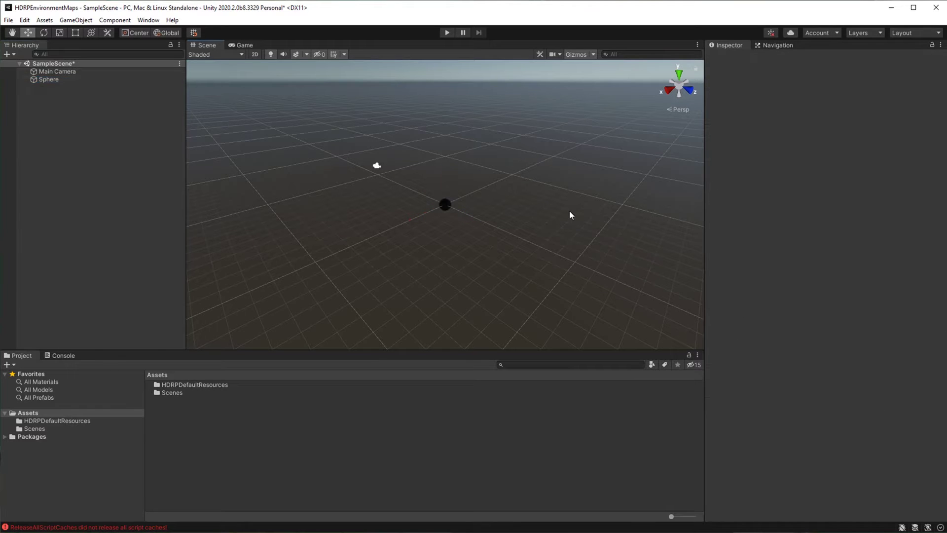
Add a Global Volume to the scene and select it.
{"action": "right_click", "coordinate": [65, 130]}
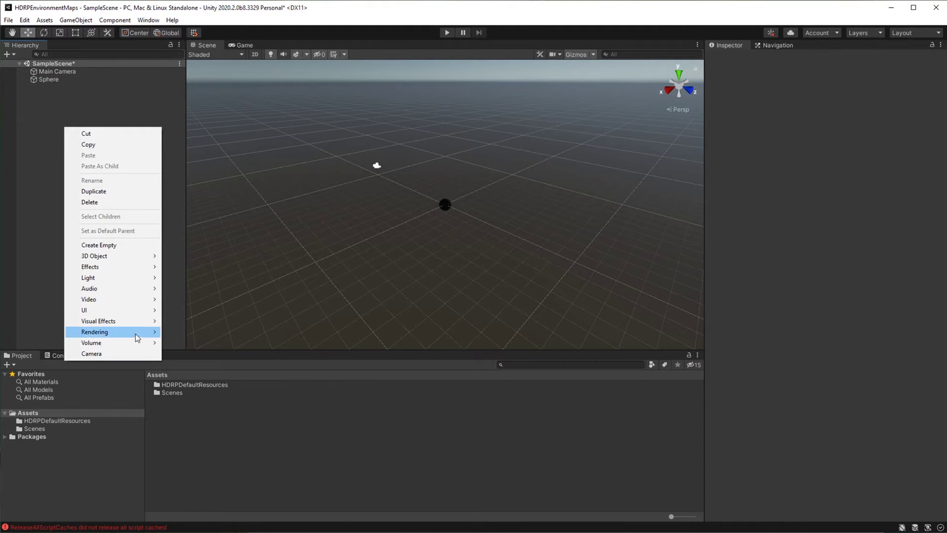
{"action": "mouse_move", "coordinate": [140, 342]}
{"action": "left_click", "coordinate": [198, 366]}
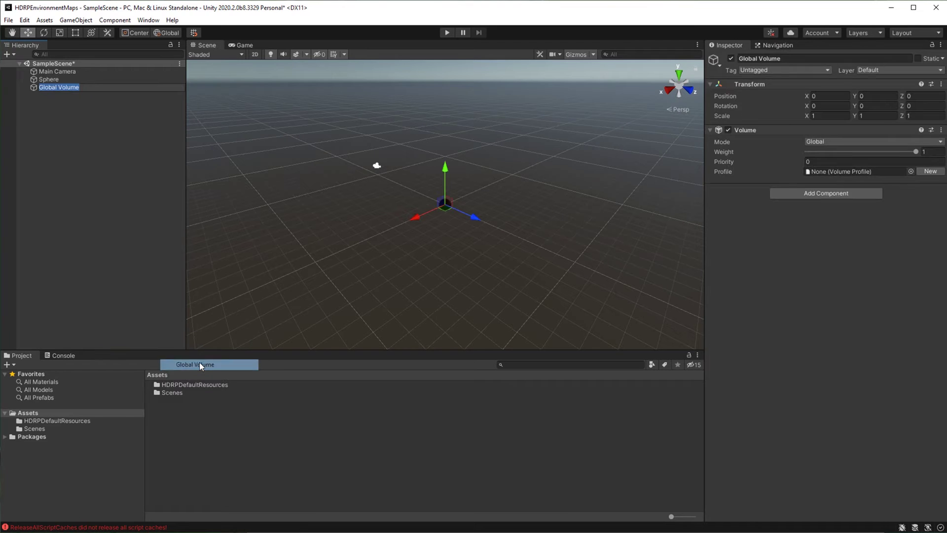
{"action": "left_click", "coordinate": [125, 199]}
{"action": "left_click", "coordinate": [58, 86]}
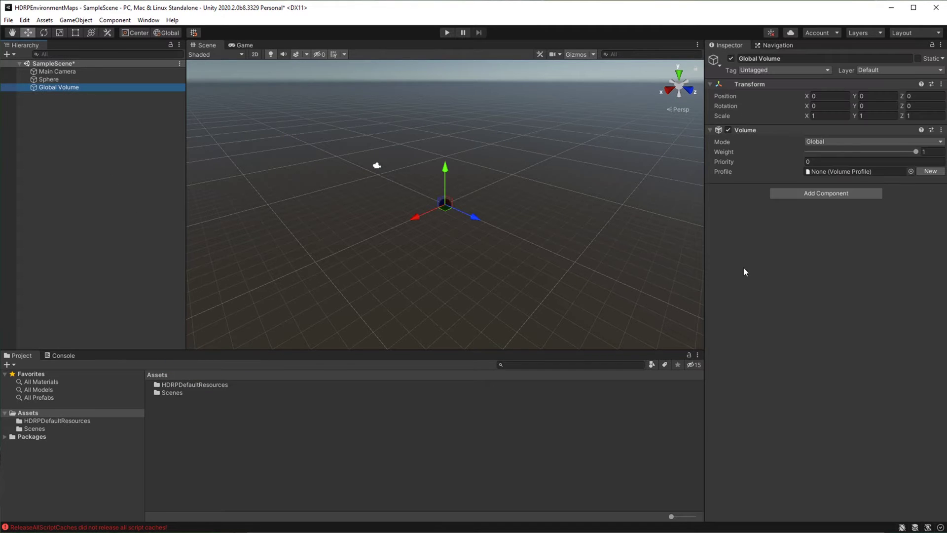
Create a new volume profile and add an HDRI Sky override to it.
{"action": "left_click", "coordinate": [931, 171]}
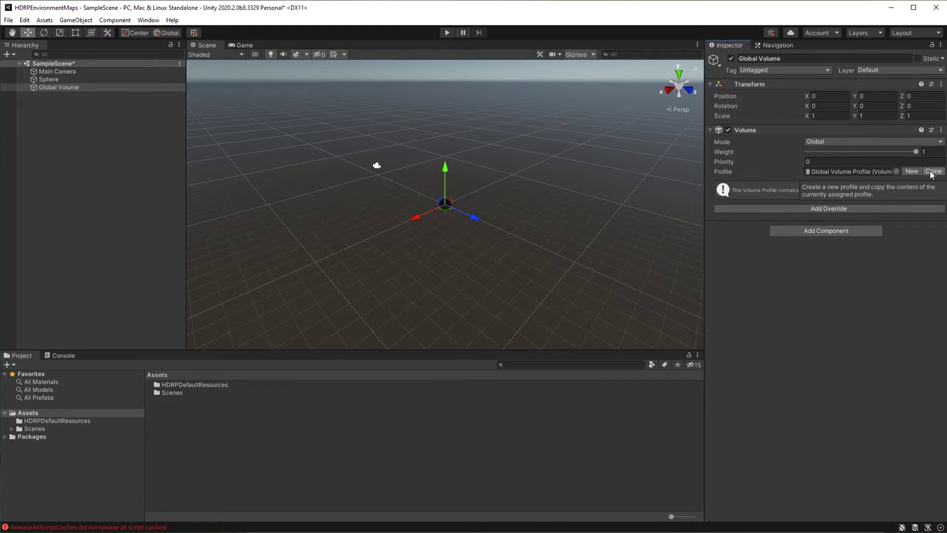
{"action": "left_click", "coordinate": [753, 209]}
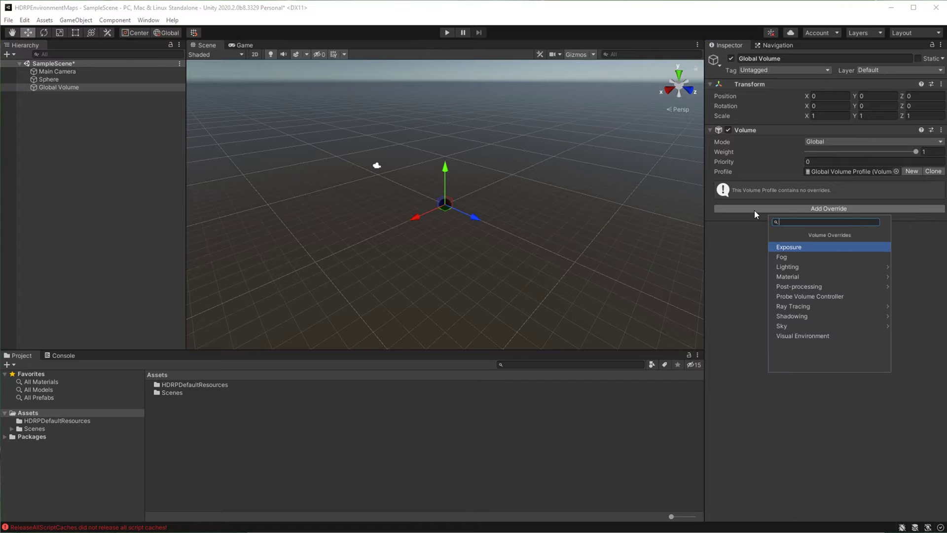
{"action": "type", "text": "hdri"}
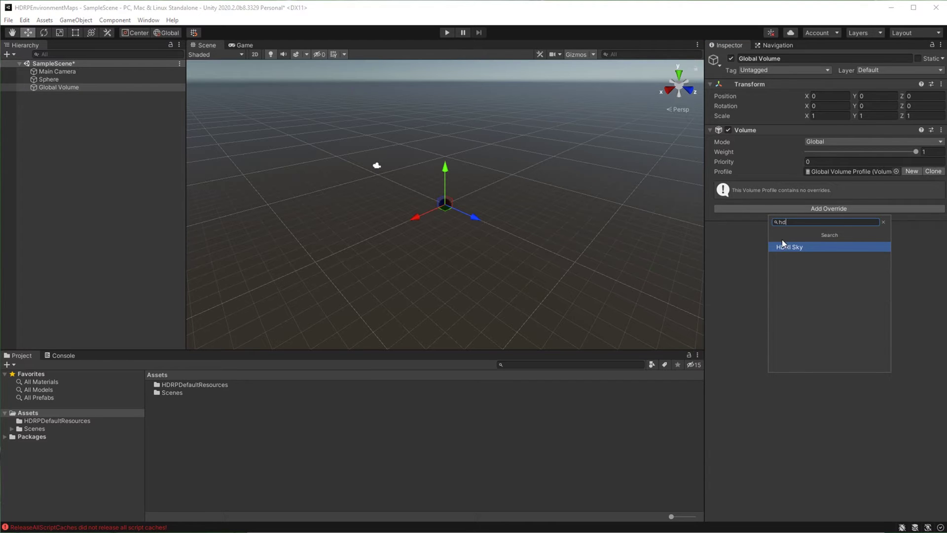
{"action": "left_click", "coordinate": [785, 245]}
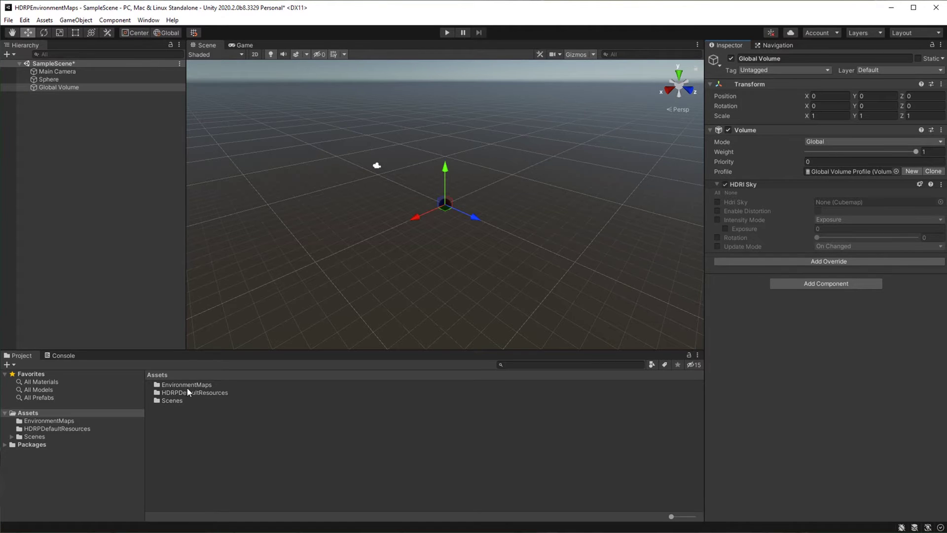
Set shanghai_bund_4k's Texture Shape to Cube and apply, producing a 2048x2048 cubemap.
{"action": "double_click", "coordinate": [186, 385]}
{"action": "left_click", "coordinate": [186, 384]}
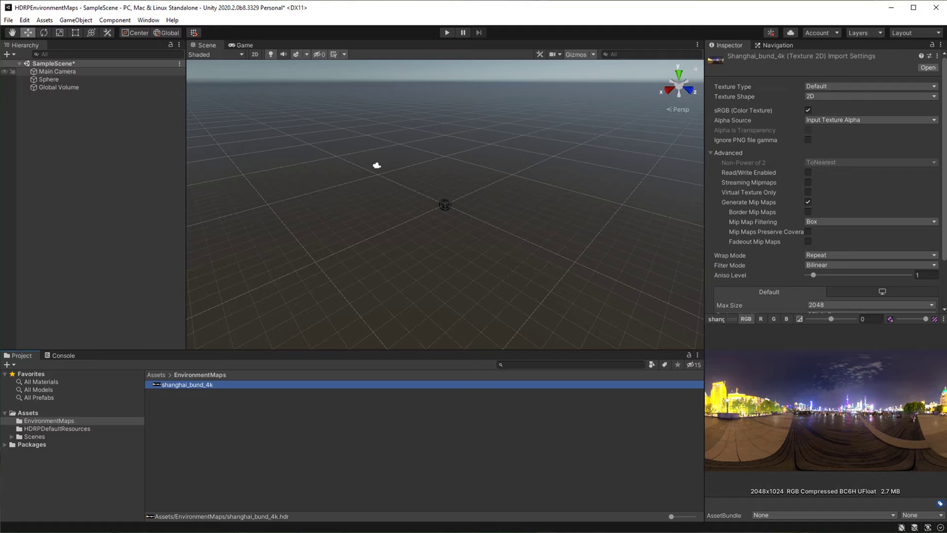
{"action": "left_click", "coordinate": [855, 406]}
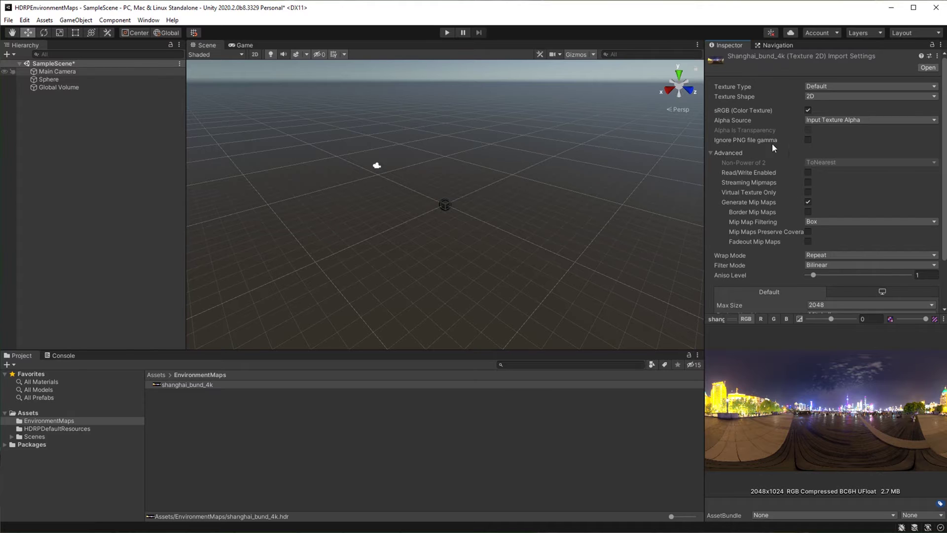
{"action": "left_click", "coordinate": [814, 98]}
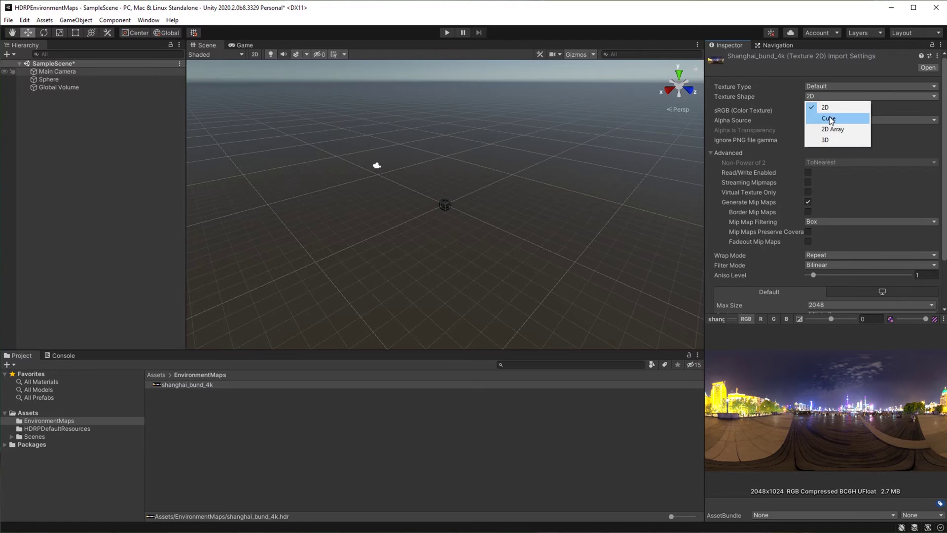
{"action": "left_click", "coordinate": [829, 115]}
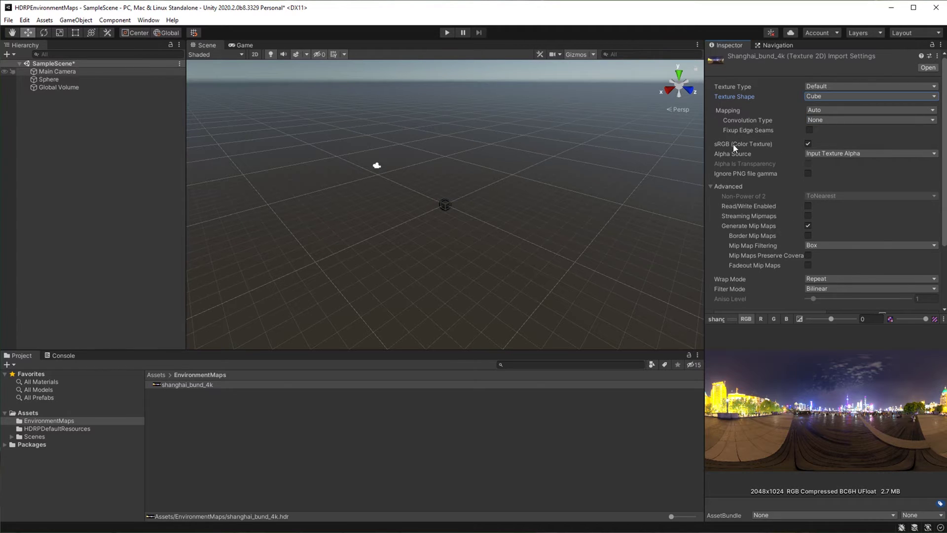
{"action": "left_click", "coordinate": [808, 143]}
{"action": "scroll", "coordinate": [892, 236], "scroll_direction": "down", "scroll_amount": 3}
{"action": "left_click", "coordinate": [926, 305]}
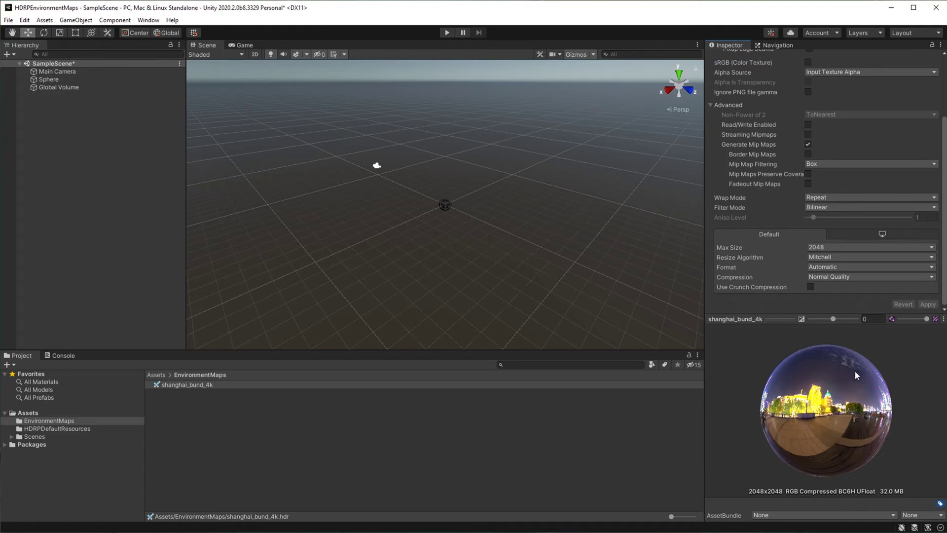
{"action": "left_click_drag", "start_coordinate": [854, 370], "coordinate": [885, 380]}
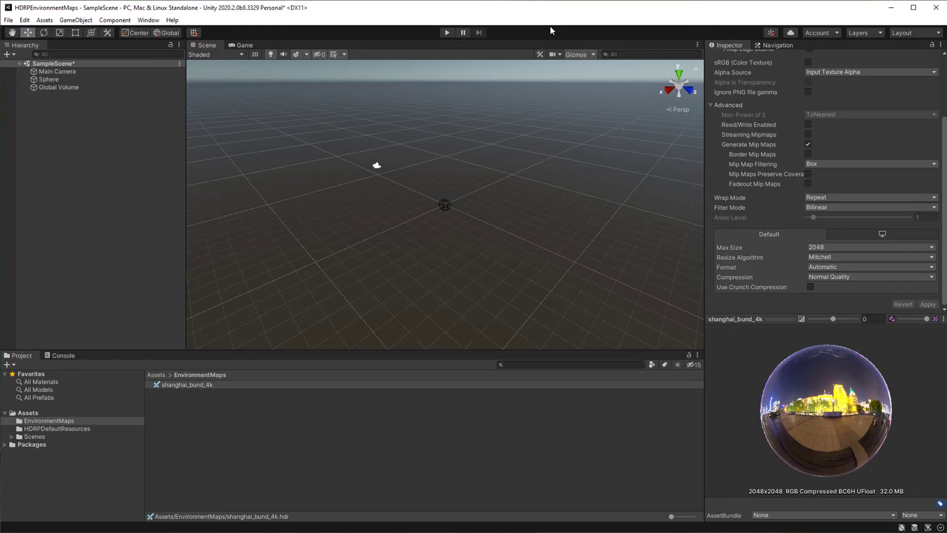
{"action": "left_click", "coordinate": [73, 88]}
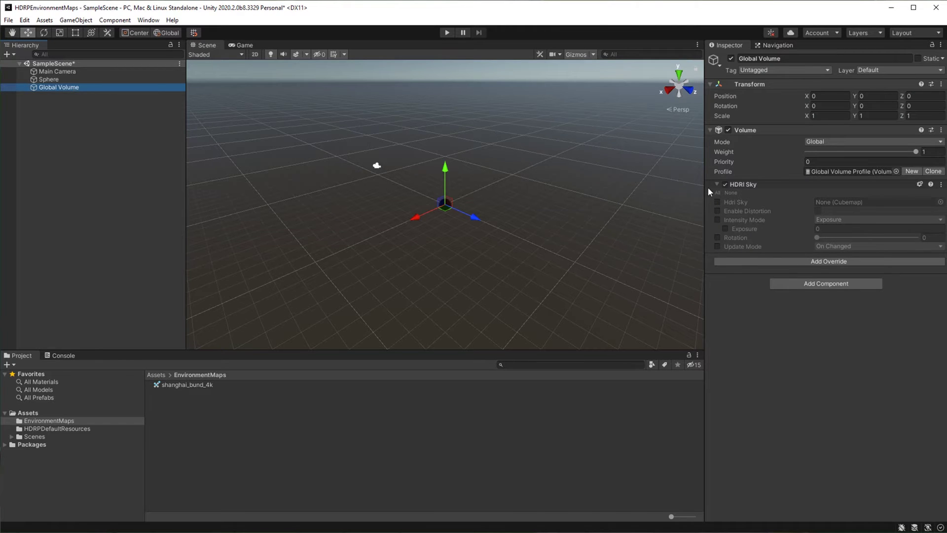
Assign shanghai_bund_4k as the HDRI Sky cubemap and set its Rotation to 304.
{"action": "left_click", "coordinate": [716, 201]}
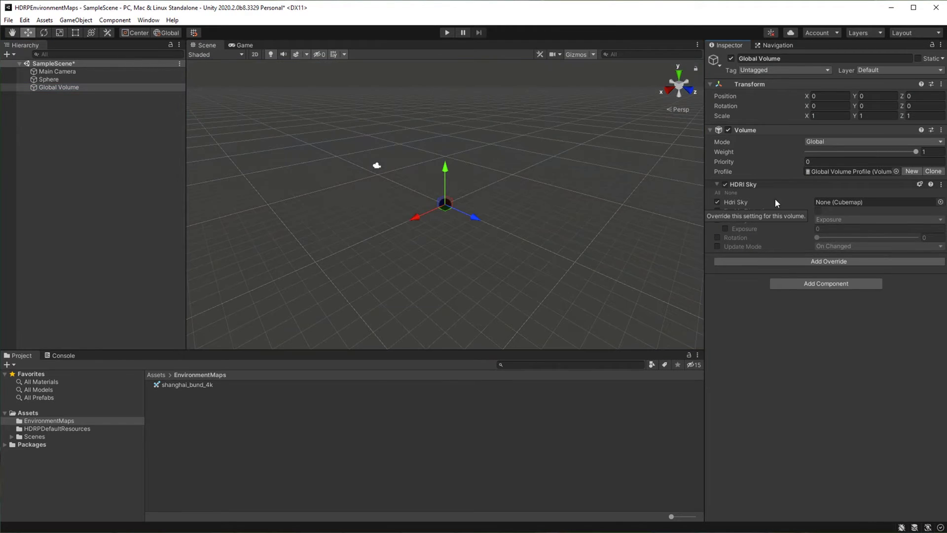
{"action": "left_click", "coordinate": [940, 202]}
{"action": "left_click", "coordinate": [711, 237]}
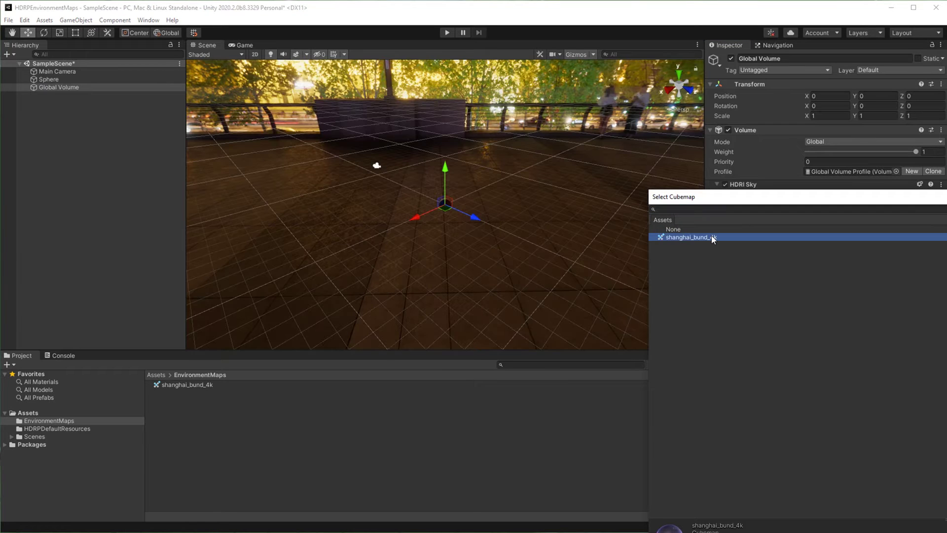
{"action": "double_click", "coordinate": [711, 236]}
{"action": "right_click_drag", "start_coordinate": [522, 193], "coordinate": [727, 78]}
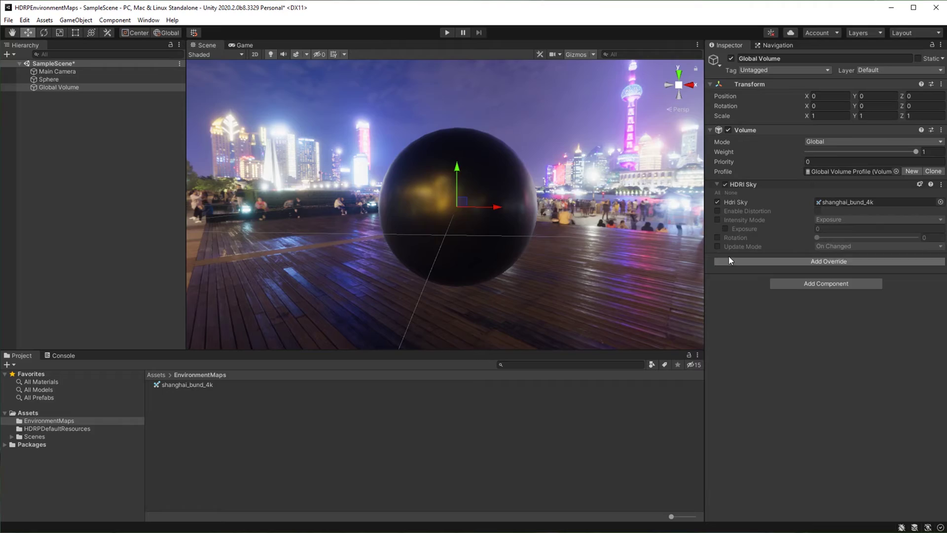
{"action": "left_click", "coordinate": [717, 237]}
{"action": "left_click_drag", "start_coordinate": [817, 239], "coordinate": [902, 237]}
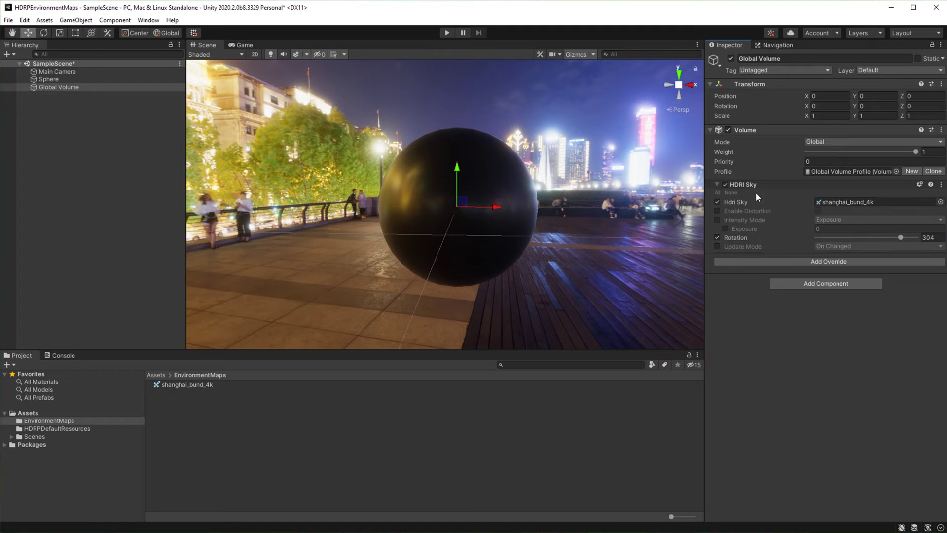
Add a Visual Environment override and set its sky Type to HDRI Sky.
{"action": "left_click", "coordinate": [765, 262]}
{"action": "type", "text": "visua"}
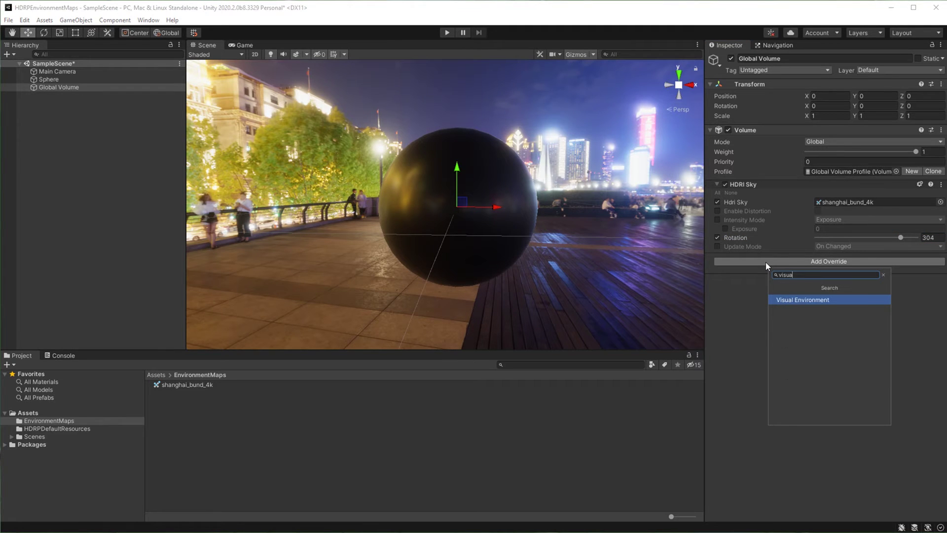
{"action": "left_click", "coordinate": [792, 298]}
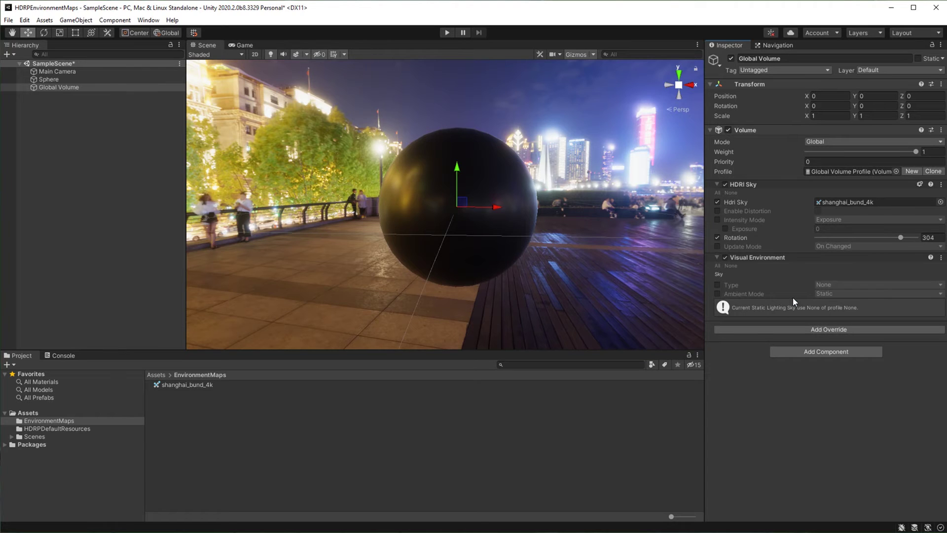
{"action": "left_click", "coordinate": [717, 285]}
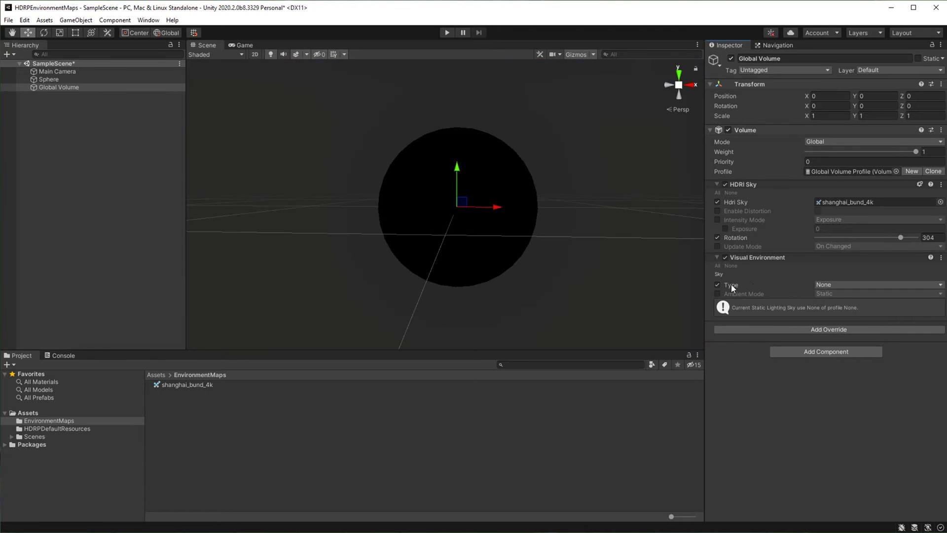
{"action": "left_click", "coordinate": [836, 284]}
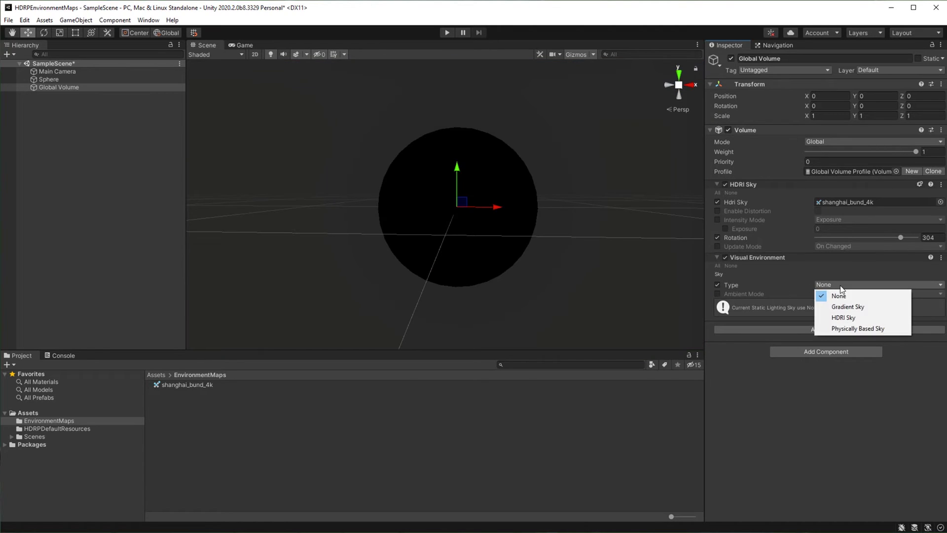
{"action": "left_click", "coordinate": [852, 318]}
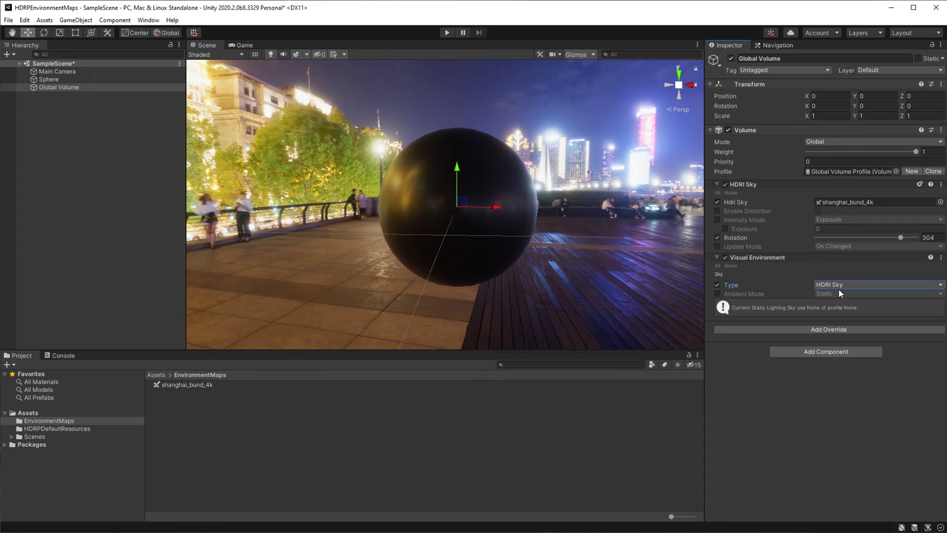
Change the Visual Environment sky Type to Gradient Sky and add a Gradient Sky override.
{"action": "left_click", "coordinate": [843, 286]}
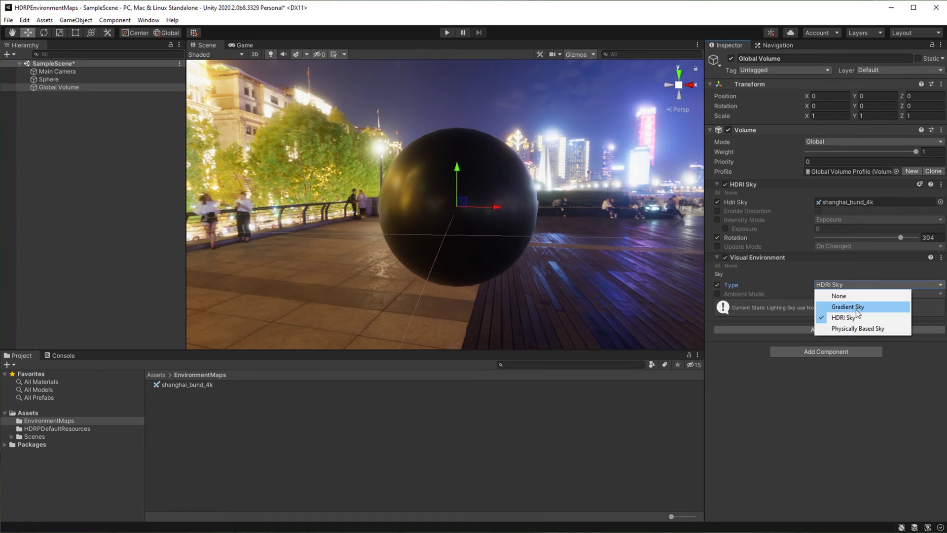
{"action": "left_click", "coordinate": [857, 308]}
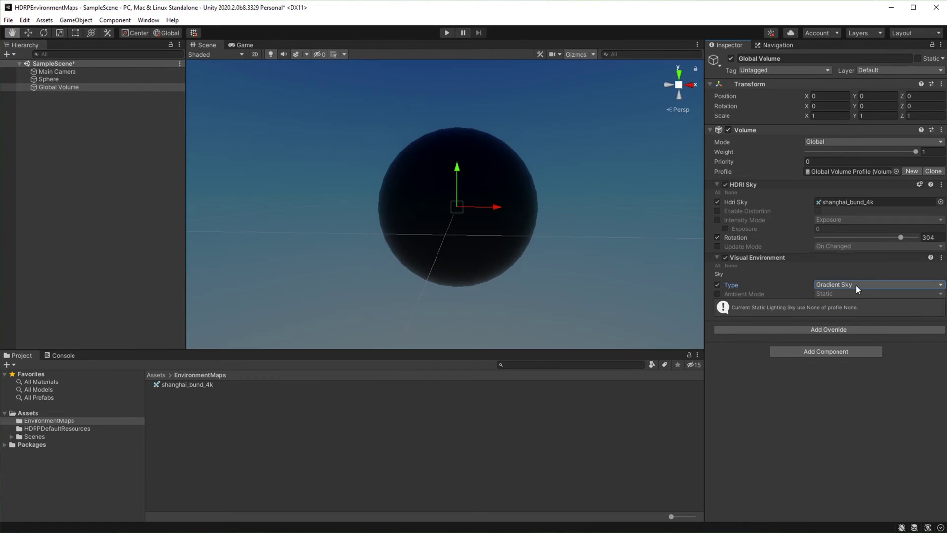
{"action": "key", "text": "w"}
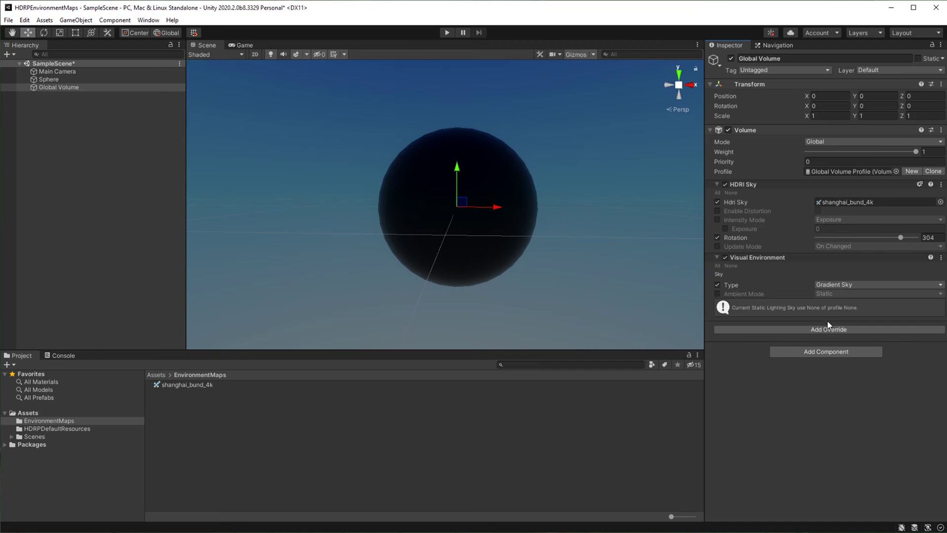
{"action": "left_click", "coordinate": [829, 330]}
{"action": "type", "text": "gradie"}
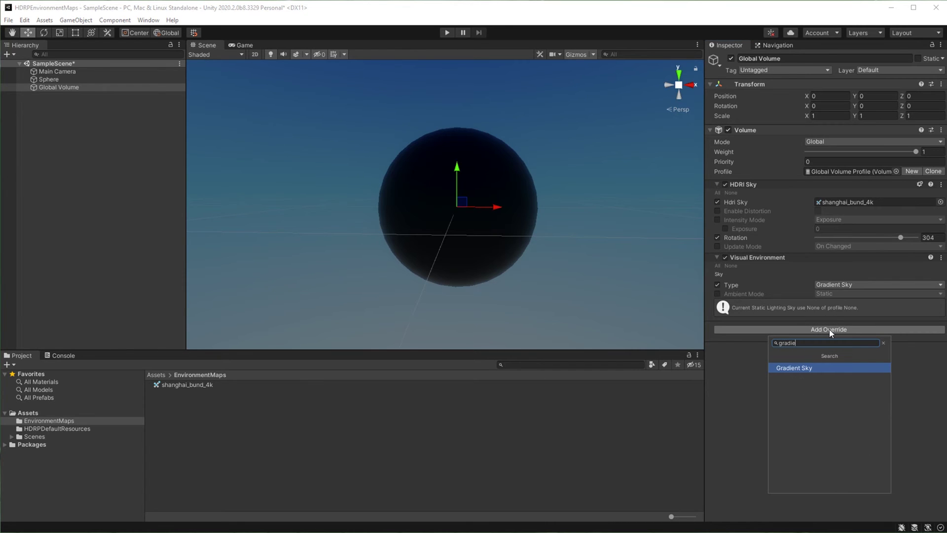
{"action": "left_click", "coordinate": [795, 367]}
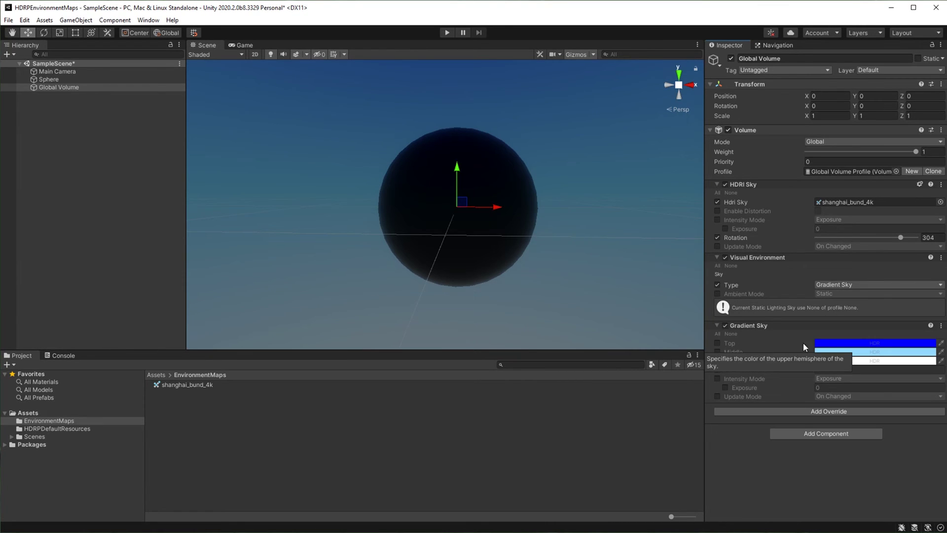
Enable the Middle and Bottom colour overrides and make the Middle colour purple.
{"action": "left_click", "coordinate": [717, 352]}
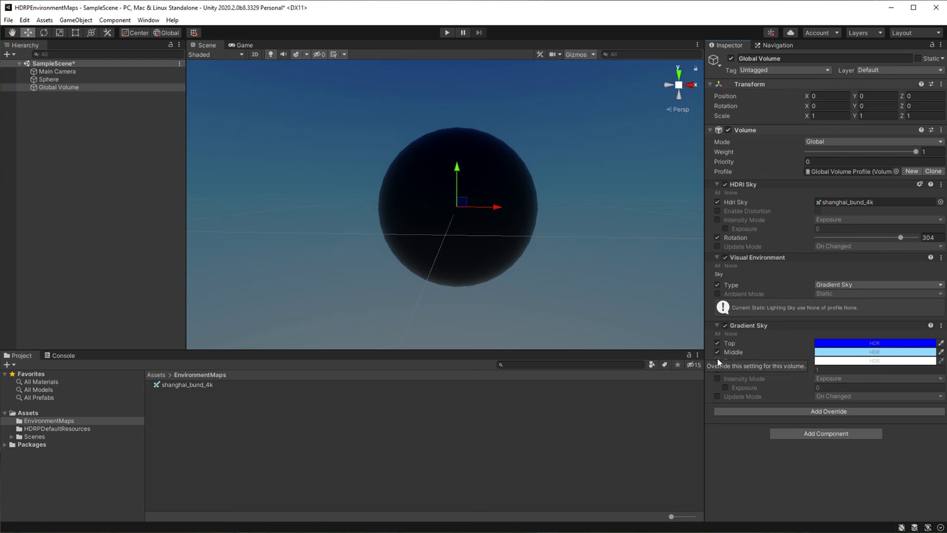
{"action": "left_click", "coordinate": [717, 360]}
{"action": "left_click", "coordinate": [861, 351]}
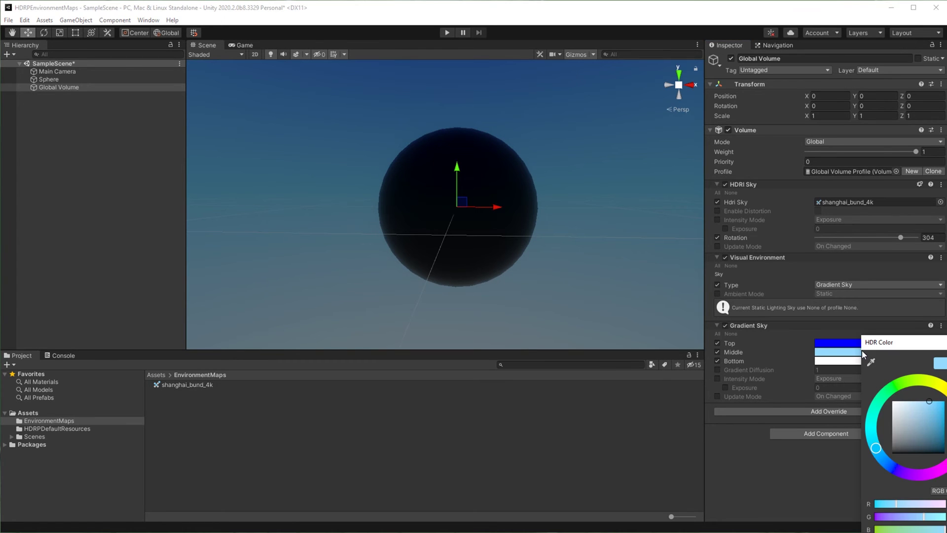
{"action": "mouse_move", "coordinate": [936, 439]}
{"action": "left_mouse_down"}
{"action": "mouse_move", "coordinate": [929, 401]}
{"action": "mouse_move", "coordinate": [943, 401]}
{"action": "left_mouse_up"}
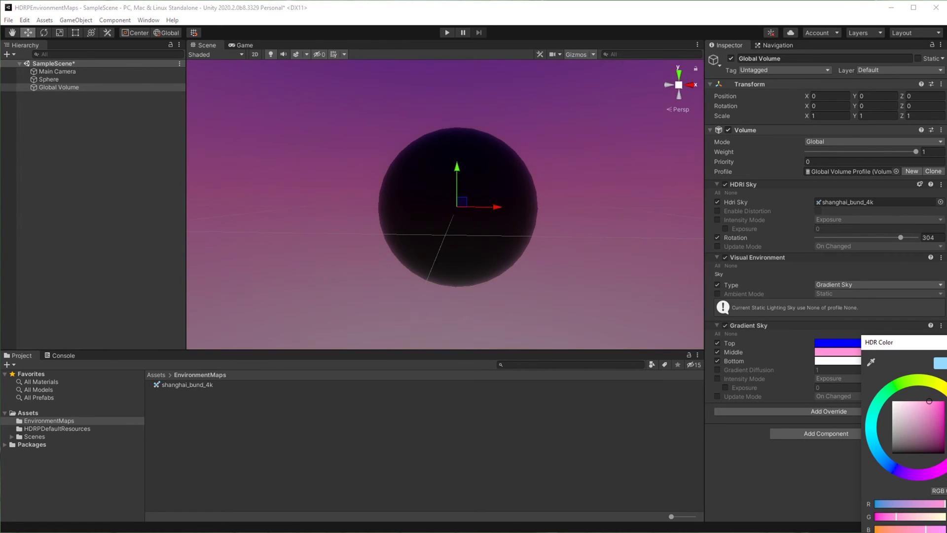
{"action": "left_click_drag", "start_coordinate": [943, 458], "coordinate": [943, 397]}
{"action": "left_click_drag", "start_coordinate": [943, 400], "coordinate": [903, 483]}
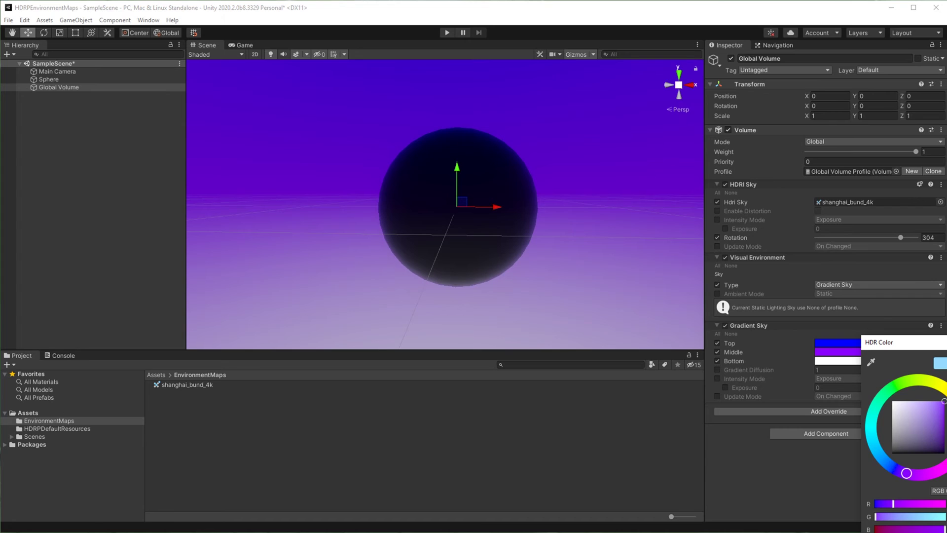
{"action": "key", "text": "Return"}
Set the Gradient Sky's Bottom colour to cyan.
{"action": "left_click", "coordinate": [854, 361]}
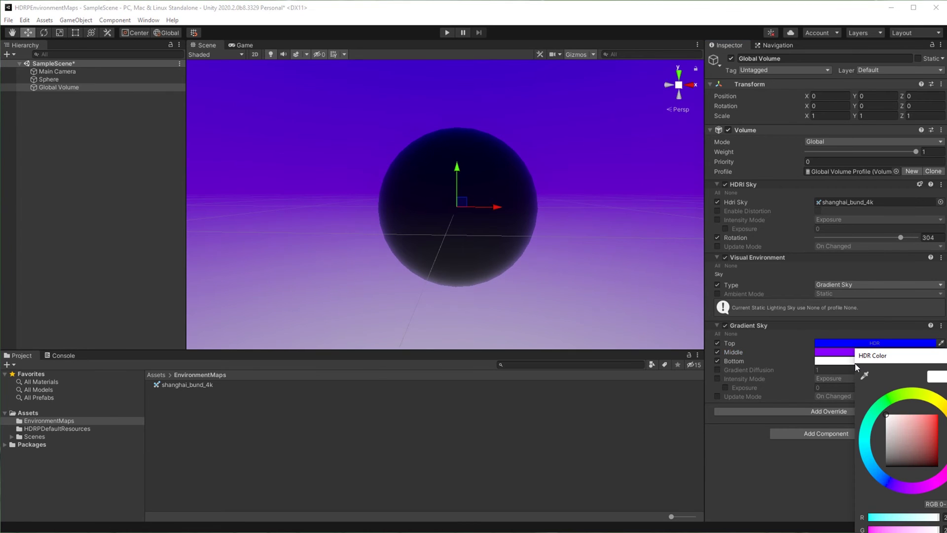
{"action": "left_click_drag", "start_coordinate": [885, 414], "coordinate": [827, 451]}
{"action": "left_click", "coordinate": [914, 430]}
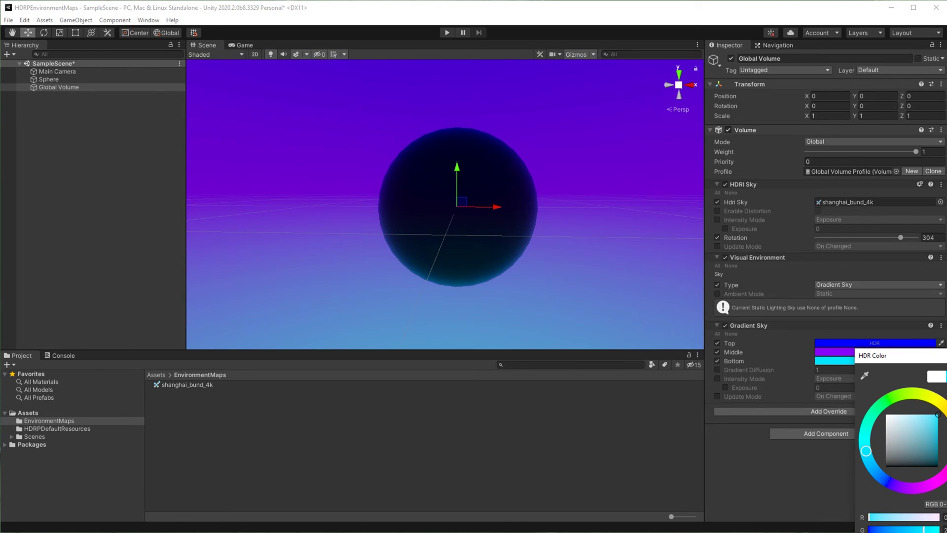
{"action": "key", "text": "Return"}
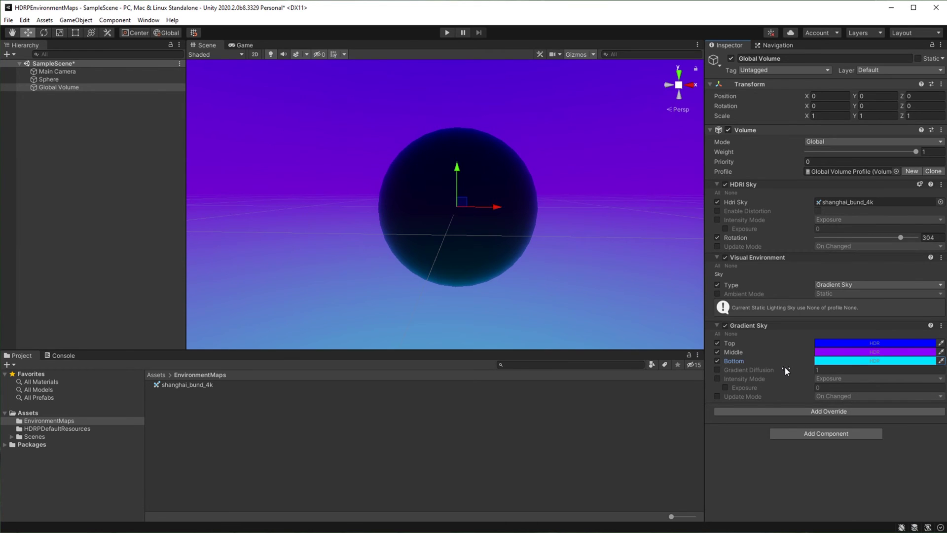
{"action": "key", "text": "q"}
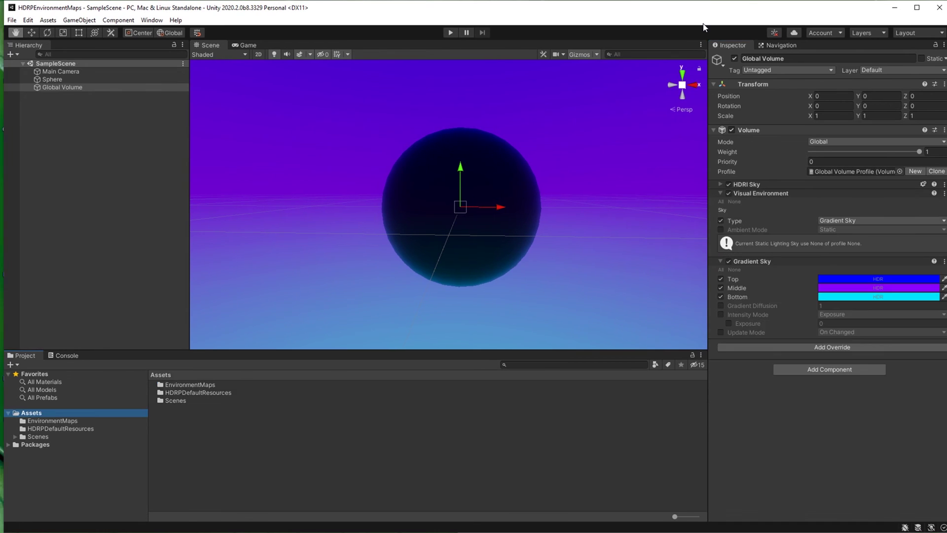
Save the scene, then view DefaultSettingsVolumeProfile's Visual Environment, showing Type HDRI Sky.
{"action": "key", "text": "w"}
{"action": "left_click", "coordinate": [71, 429]}
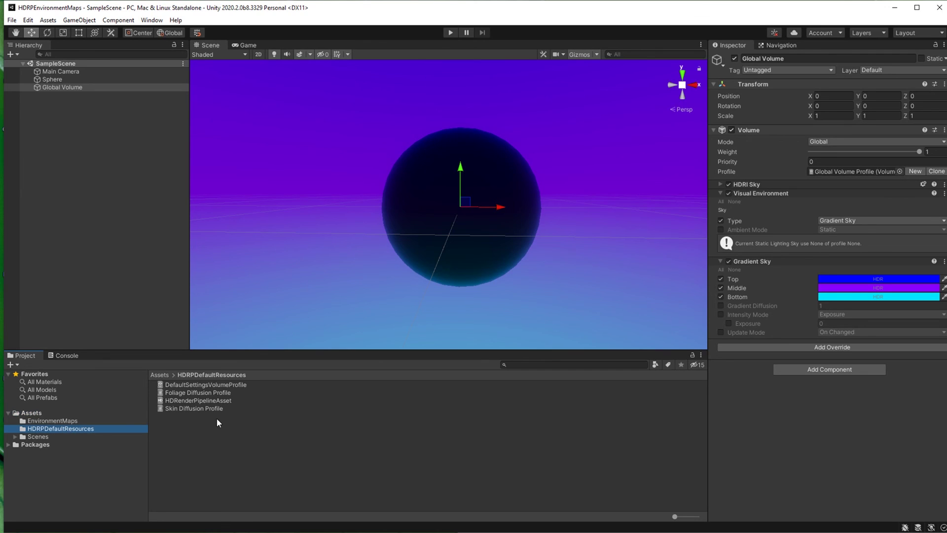
{"action": "left_click", "coordinate": [206, 385]}
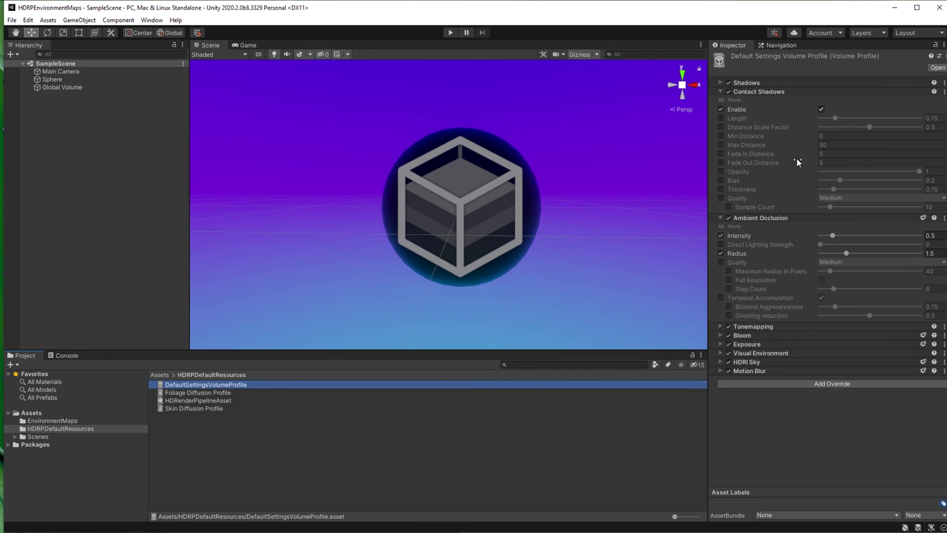
{"action": "left_click", "coordinate": [721, 92]}
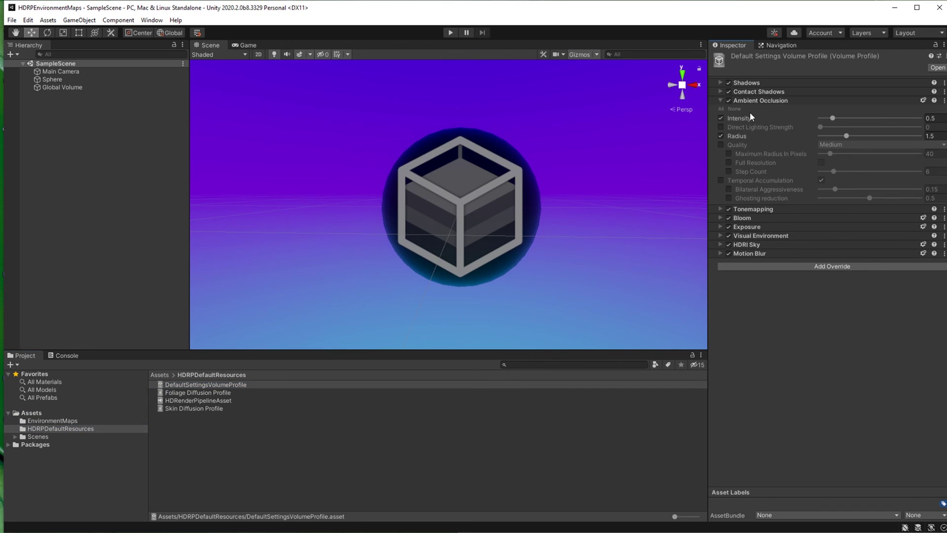
{"action": "left_click", "coordinate": [720, 101]}
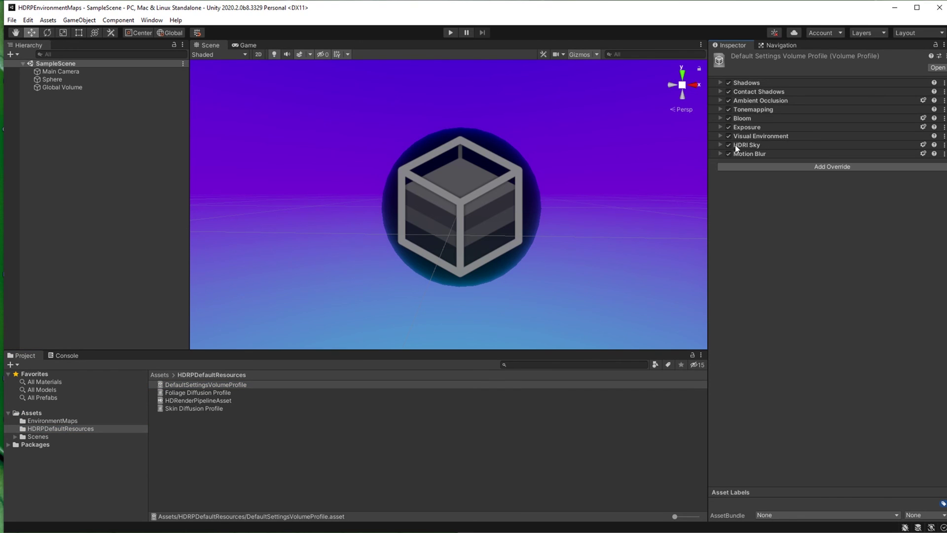
{"action": "left_click", "coordinate": [720, 136]}
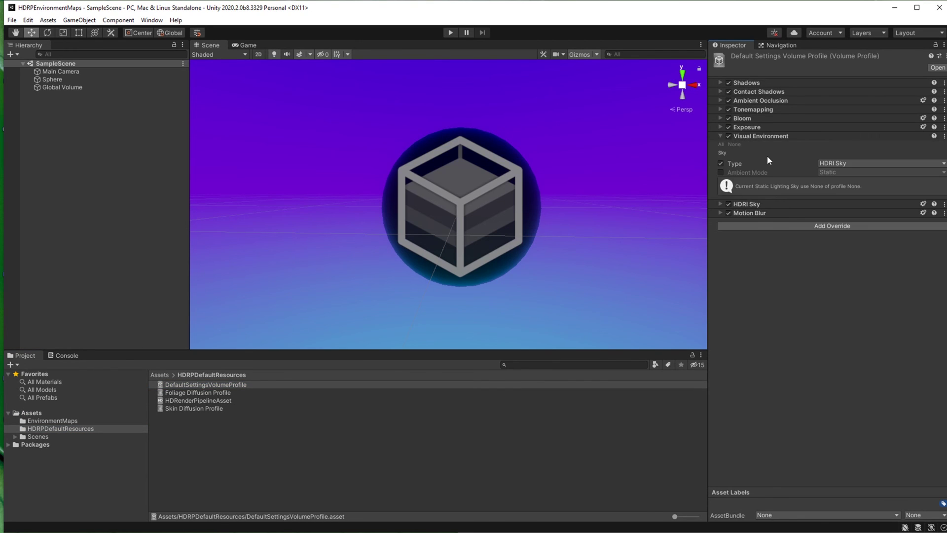